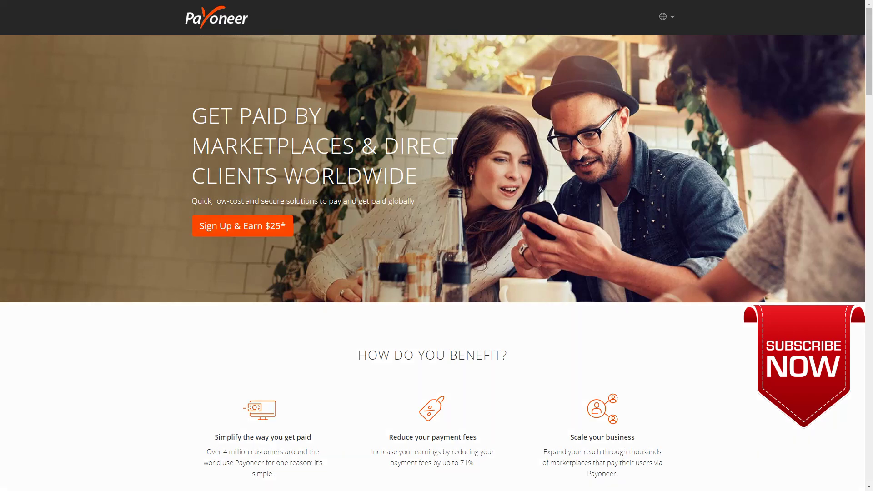
# - Start the Sign Up & Earn $25 form and enter the first name, last name and e-mail, confirmed twice
pyautogui.click(260, 227)
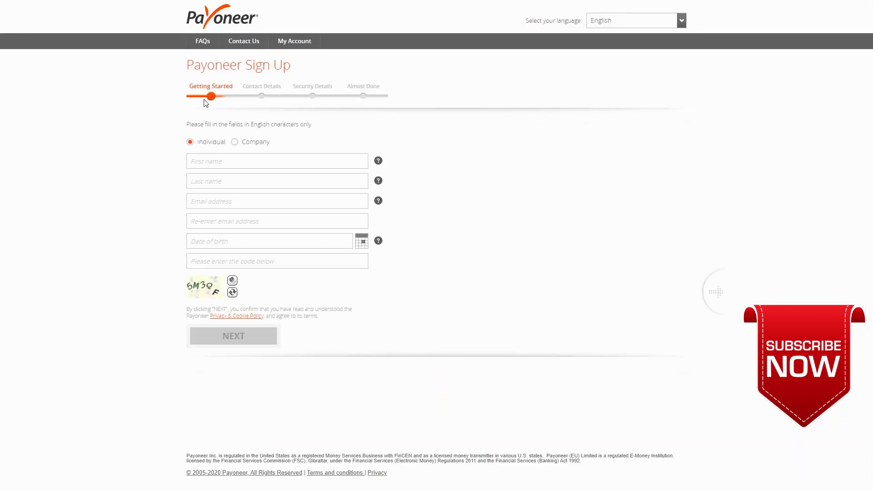
pyautogui.click(218, 162)
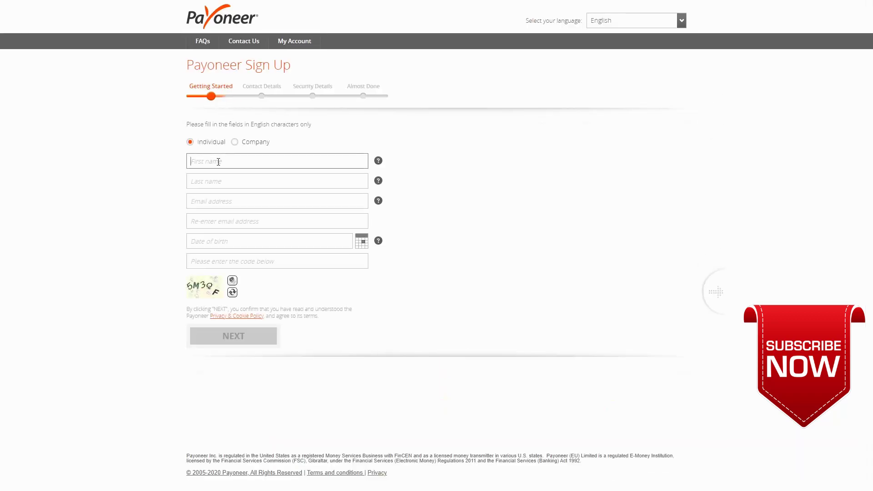
pyautogui.press('Tab')
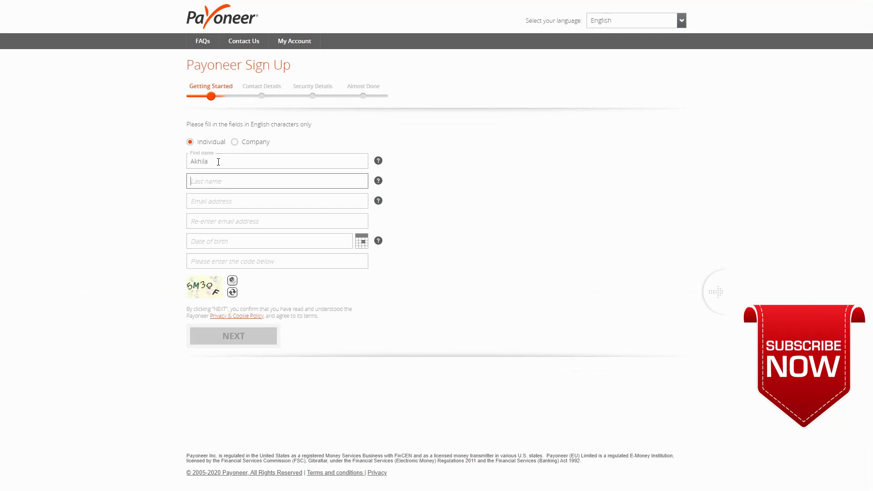
pyautogui.press('Tab')
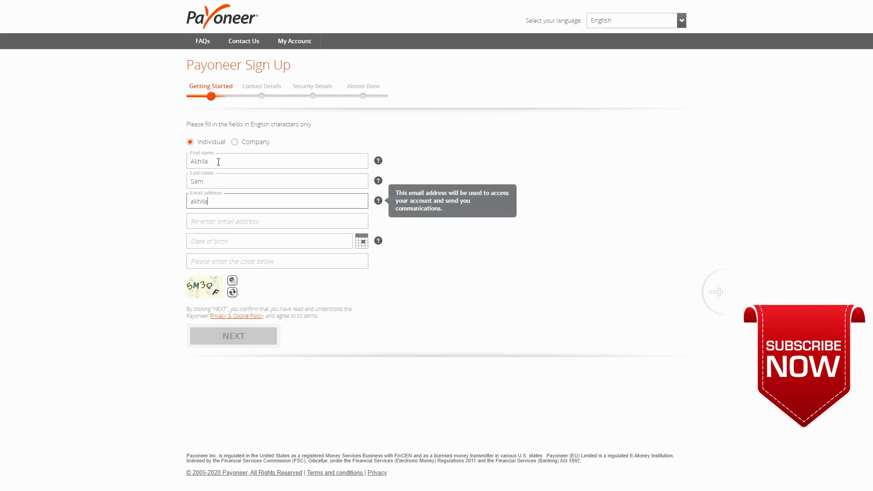
pyautogui.hotkey('ctrl', 'a')
pyautogui.hotkey('ctrl', 'c')
pyautogui.press('Tab')
pyautogui.hotkey('ctrl', 'v')
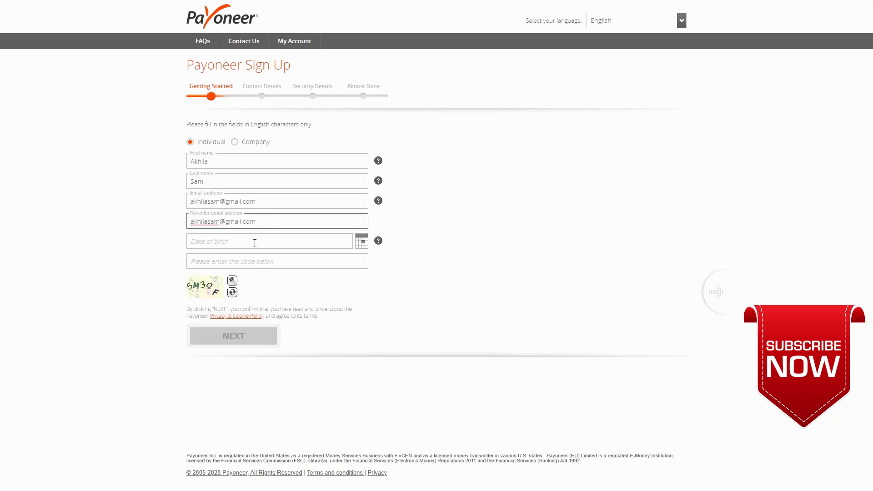
# - Set the birth date to 01/01/1903, enter the verification code and submit the step
pyautogui.click(255, 241)
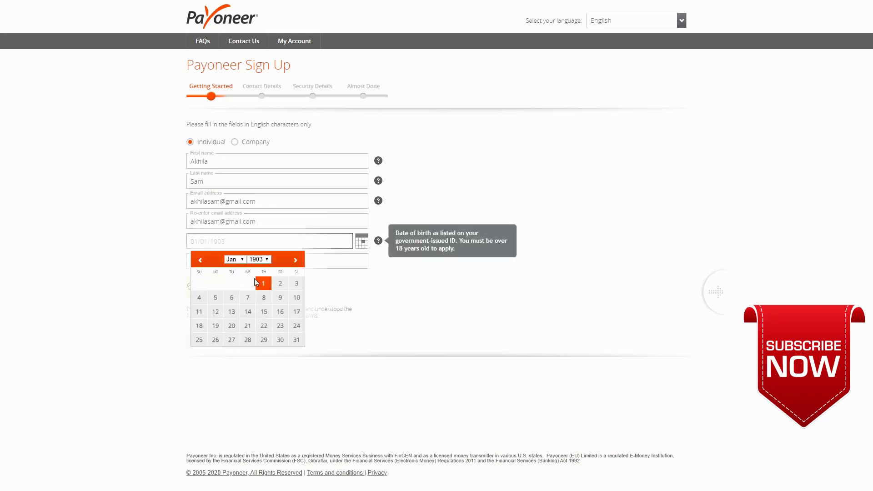
pyautogui.click(260, 283)
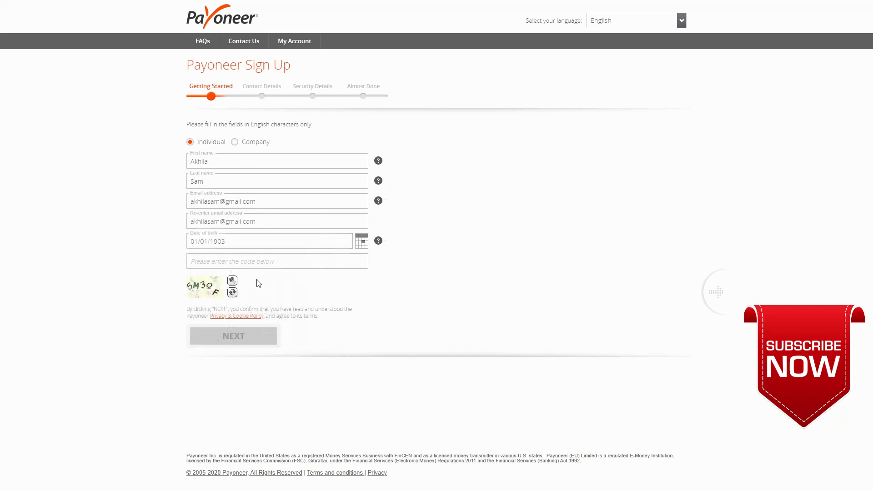
pyautogui.click(226, 262)
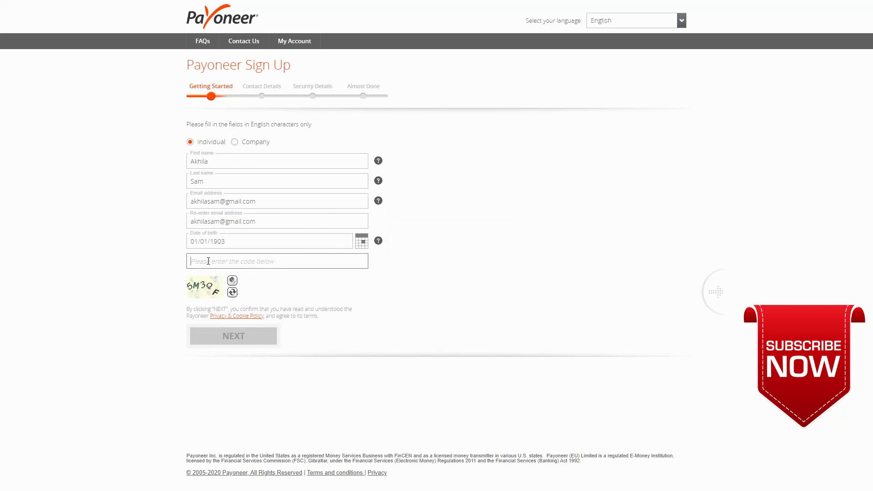
pyautogui.write('5M')
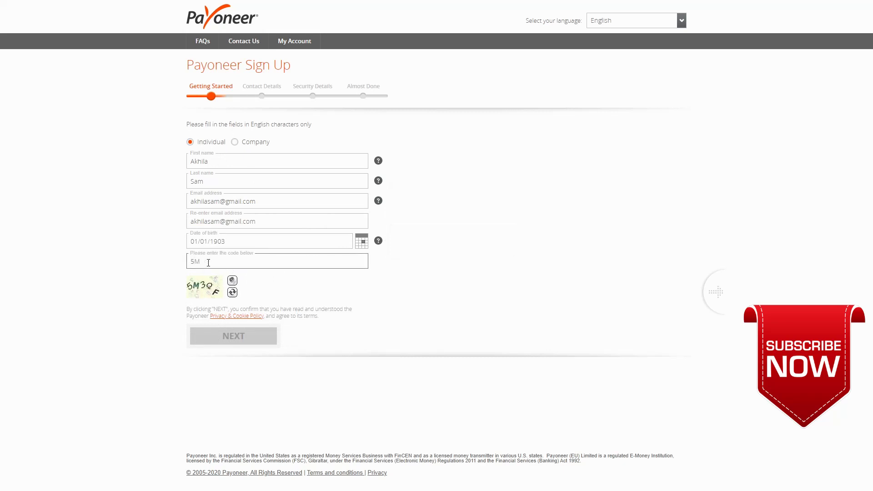
pyautogui.write('3QF')
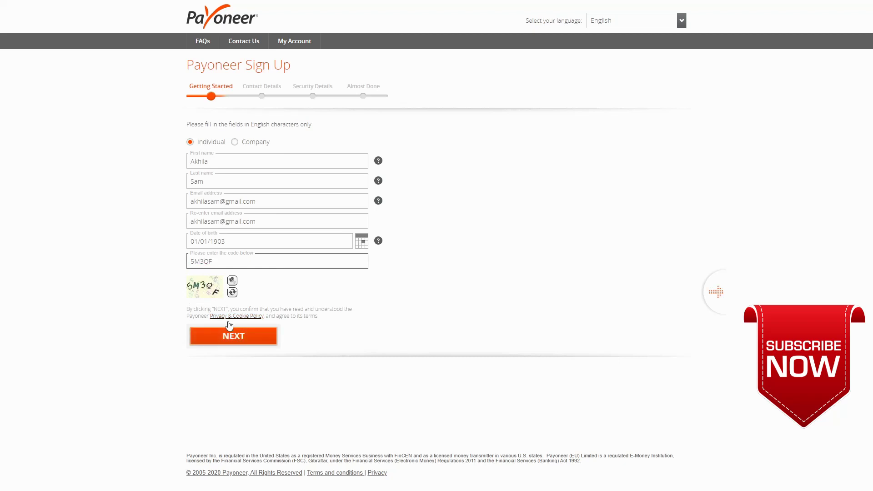
pyautogui.click(231, 337)
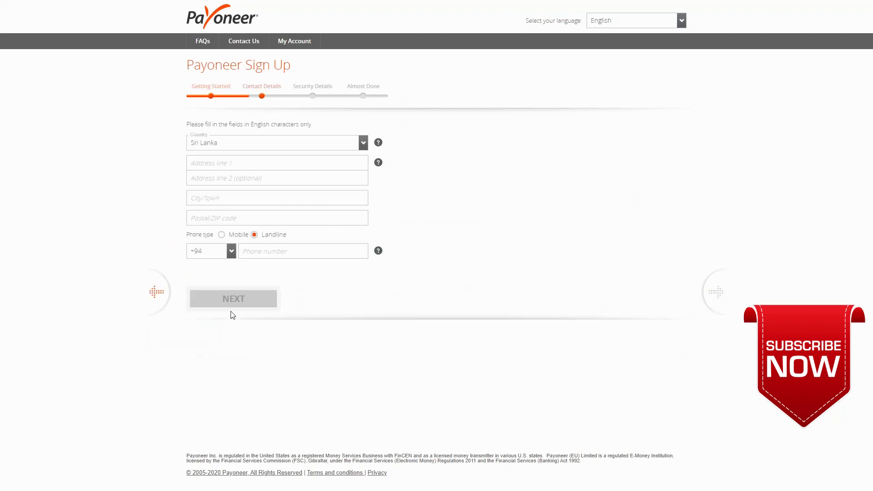
# - Enter both home address lines, the city and the postal code
pyautogui.click(233, 165)
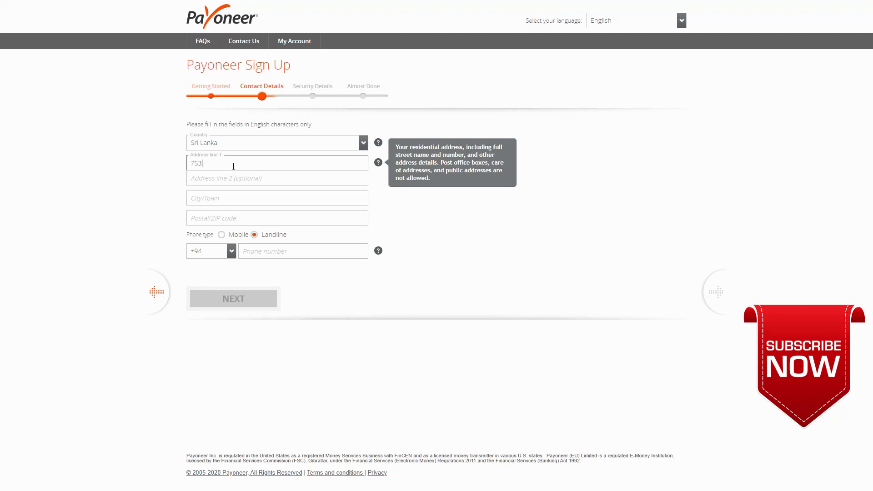
pyautogui.click(238, 179)
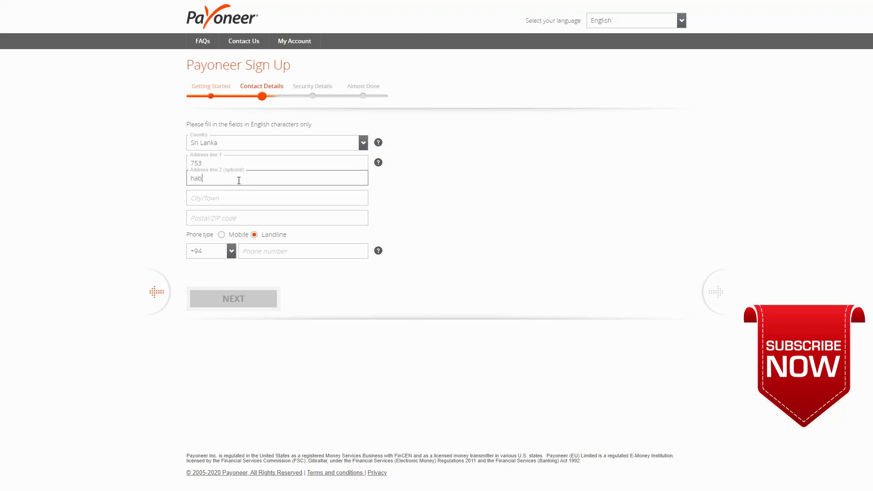
pyautogui.click(240, 198)
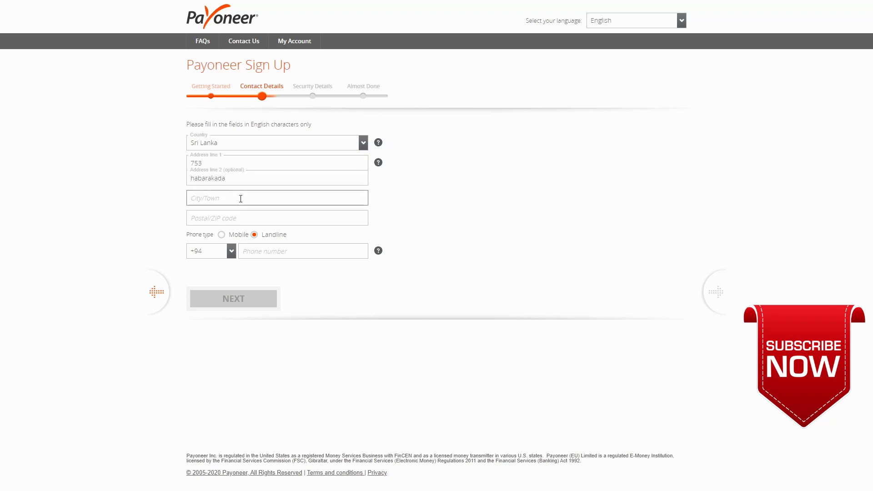
pyautogui.write('homagama')
pyautogui.click(227, 217)
pyautogui.write('15945')
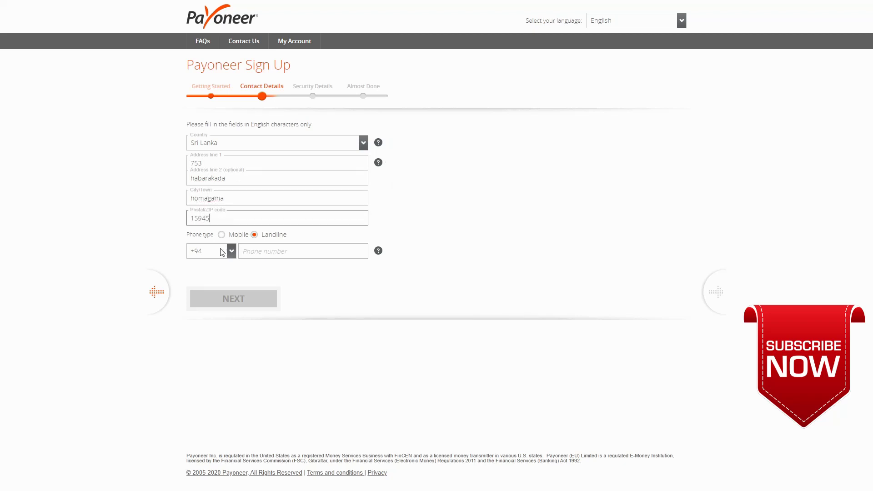
# - Add a mobile phone number and submit the contact details
pyautogui.click(221, 235)
pyautogui.click(255, 253)
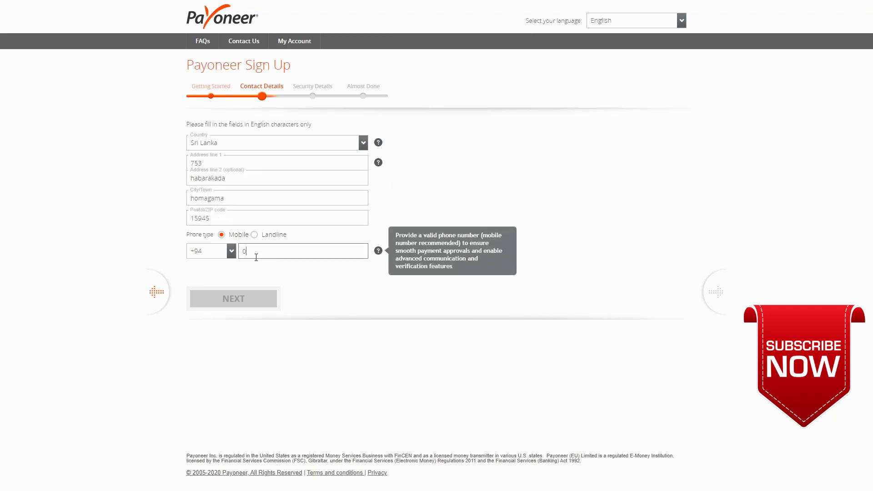
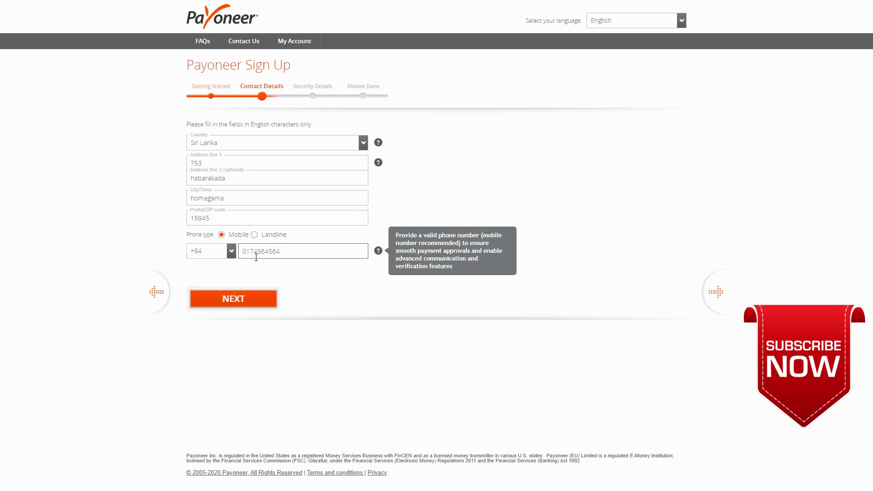
pyautogui.click(250, 304)
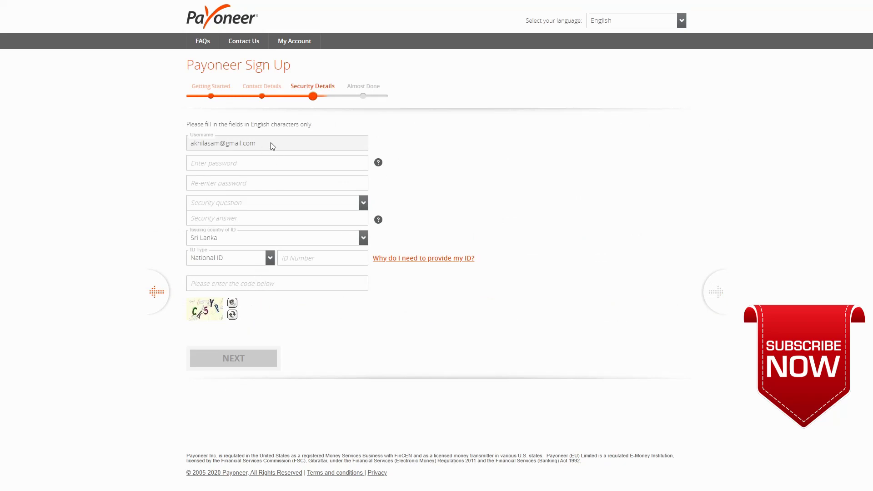
# - Enter the account password and re-enter it to confirm
pyautogui.click(273, 160)
pyautogui.write('*******')
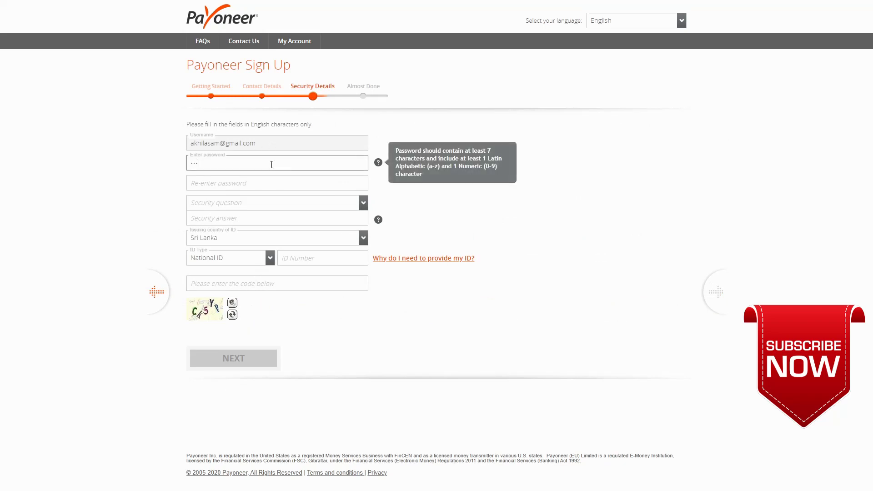
pyautogui.write('*')
pyautogui.press('Tab')
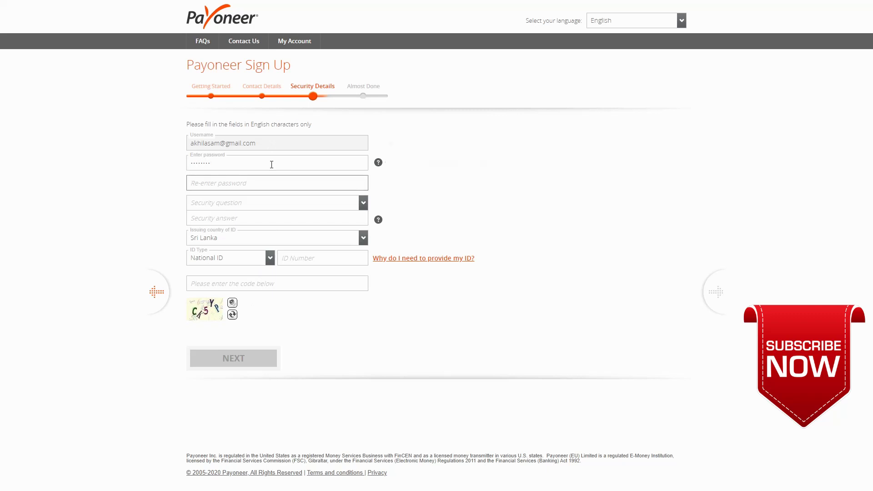
pyautogui.write('*****')
# - Choose the closest childhood friend security question and enter its answer
pyautogui.click(264, 206)
pyautogui.click(267, 226)
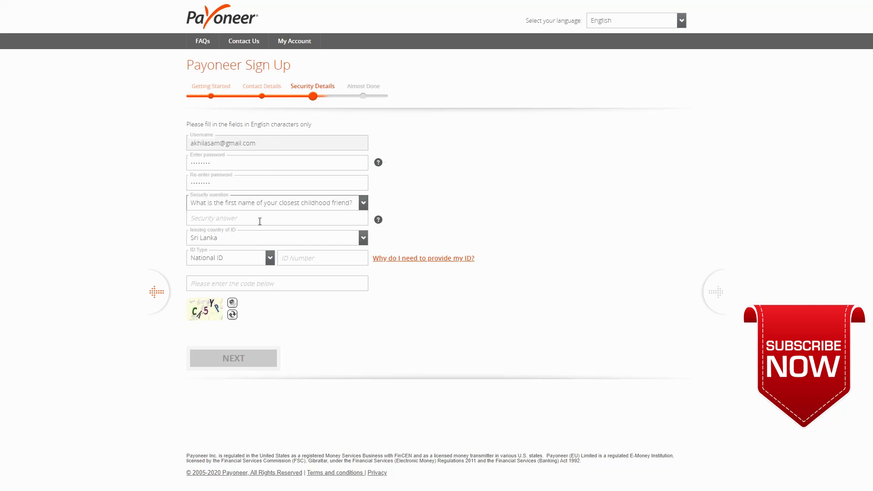
pyautogui.click(260, 222)
pyautogui.write('abcabc')
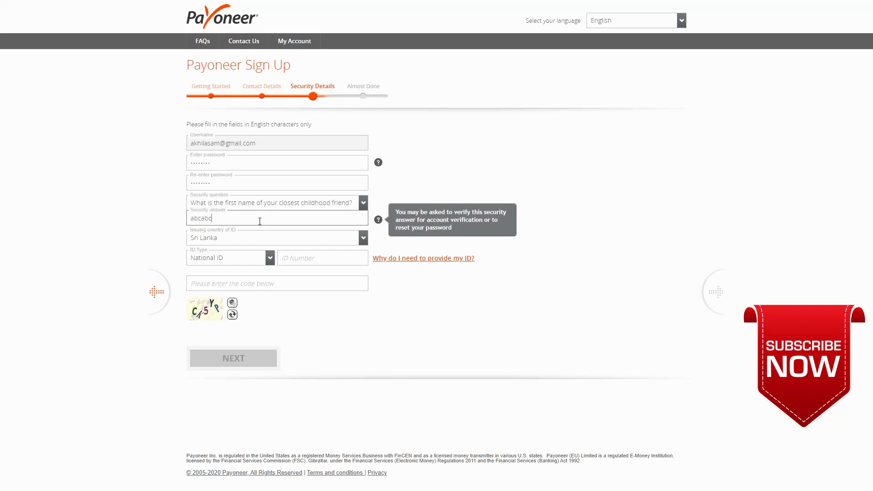
# - Enter the national ID number and verification code, then submit the security details
pyautogui.click(261, 257)
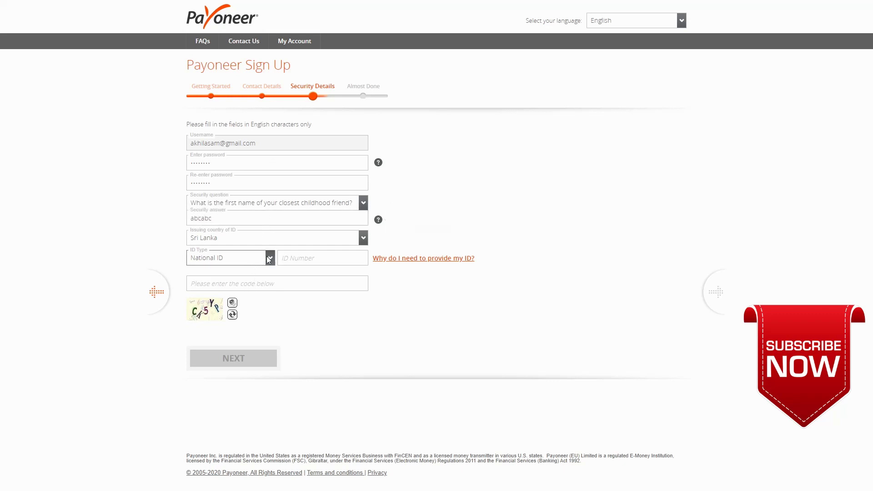
pyautogui.click(294, 262)
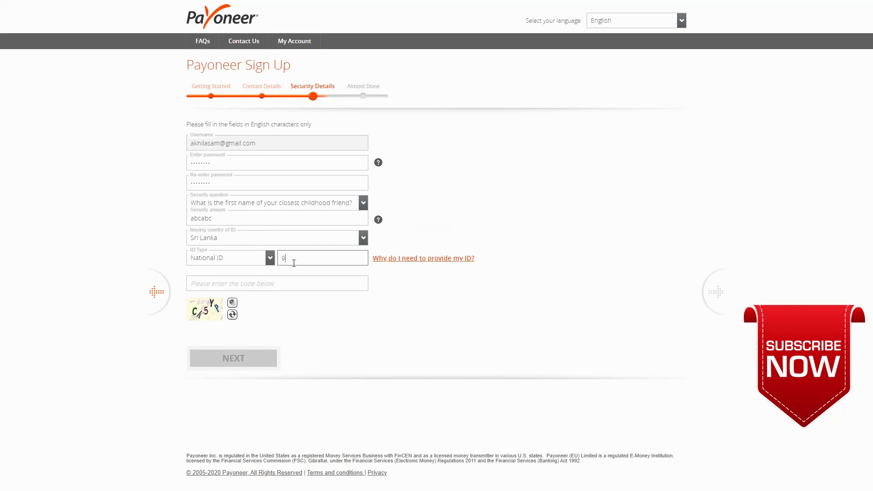
pyautogui.click(268, 285)
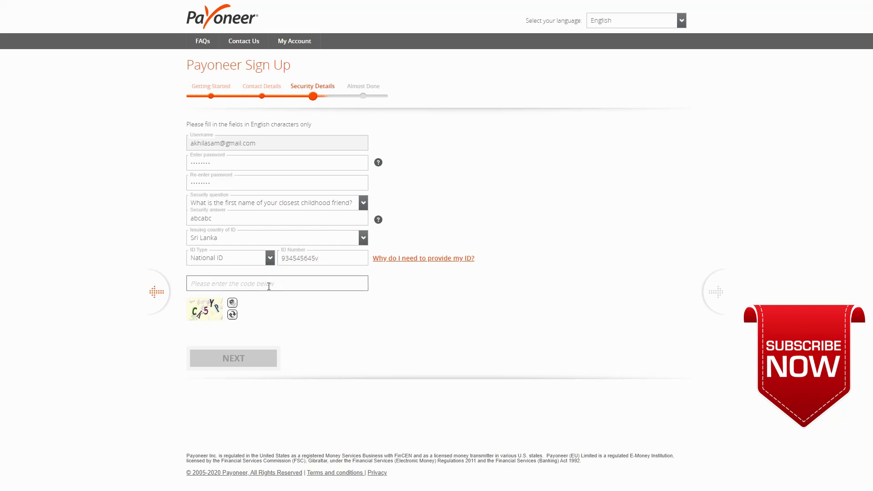
pyautogui.write('CK5YP')
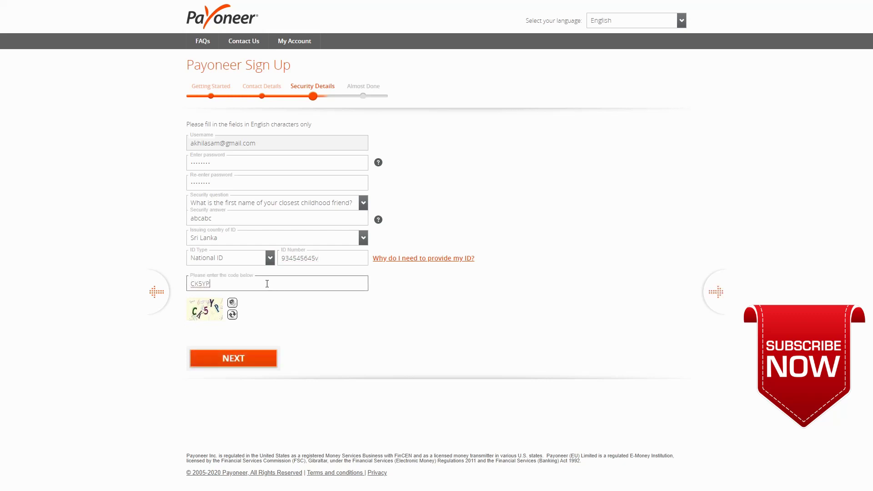
pyautogui.click(257, 363)
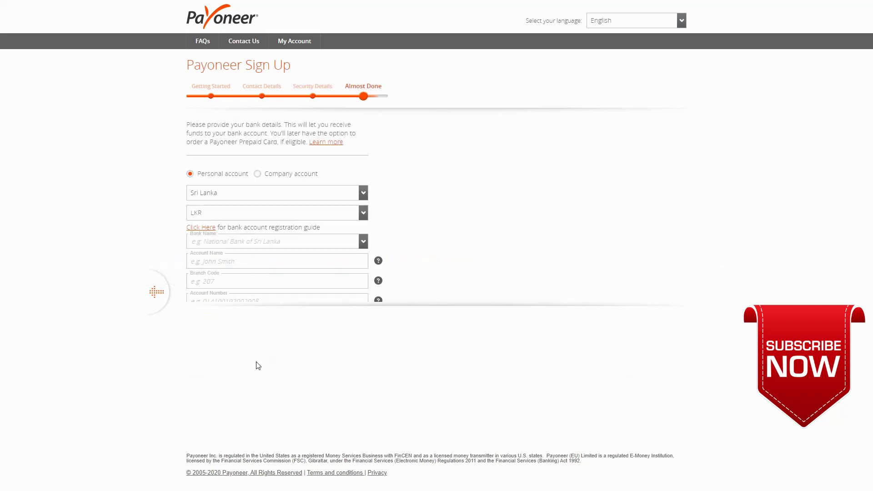
# - Select Commercial Bank Of Ceylon Plc as the bank and enter the account holder's name
pyautogui.click(298, 247)
pyautogui.scroll(-1, 296, 291)
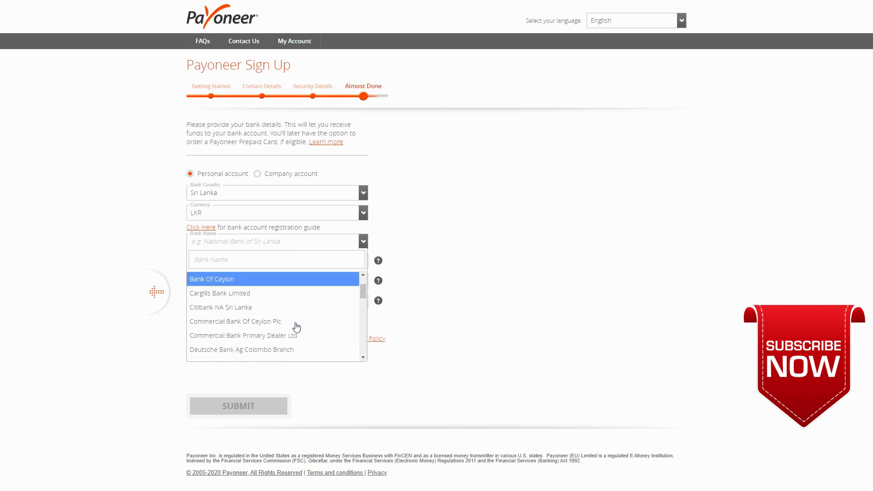
pyautogui.click(296, 321)
pyautogui.click(273, 261)
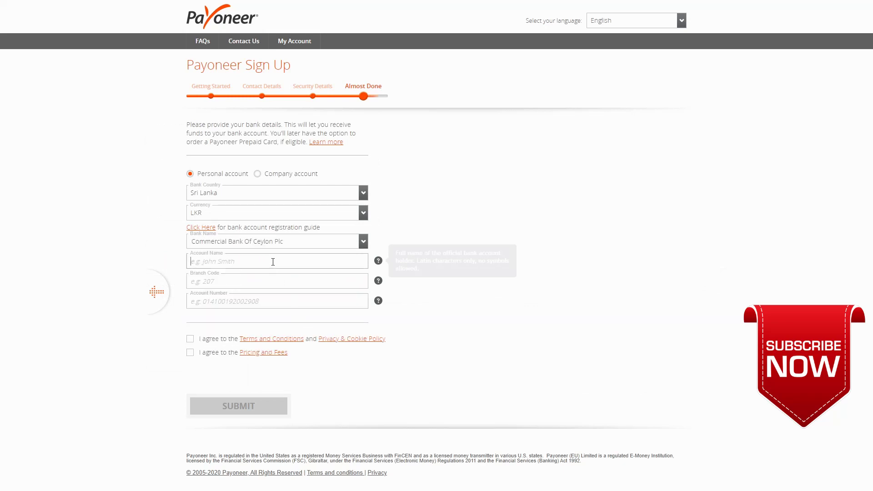
pyautogui.write('akhila')
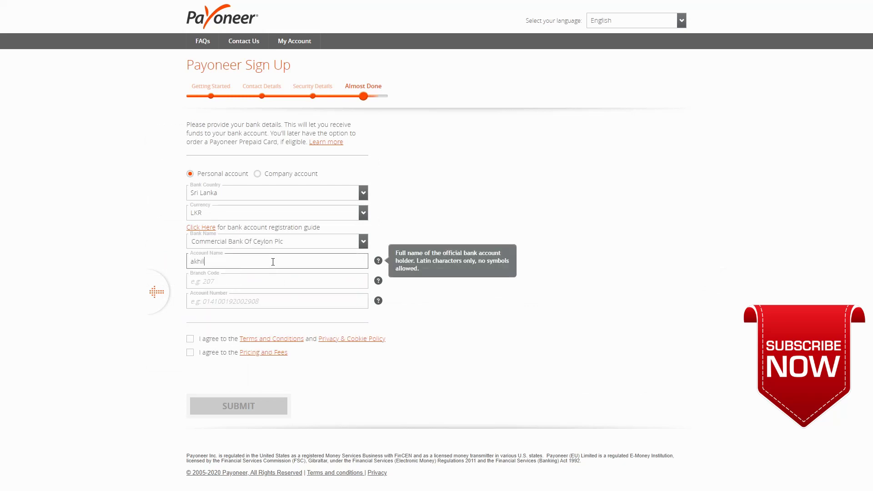
# - Enter the branch code and bank account number, and accept the terms, privacy policy and fees
pyautogui.click(269, 281)
pyautogui.write('207')
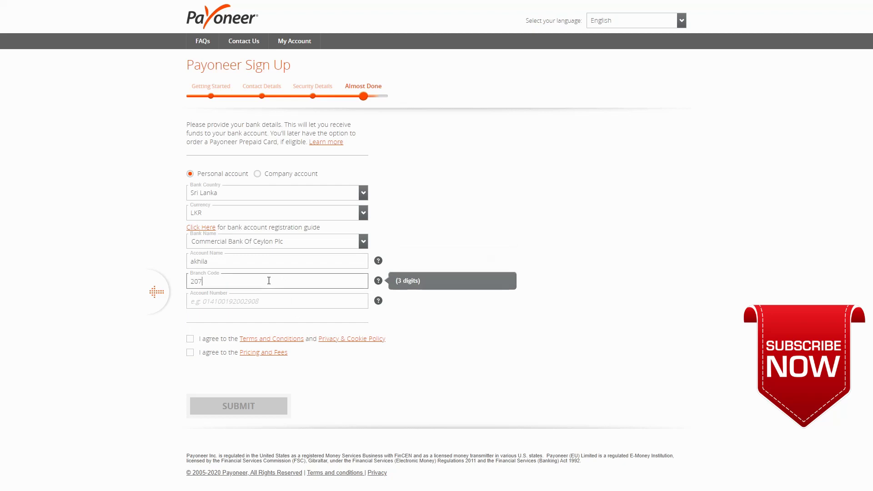
pyautogui.click(263, 301)
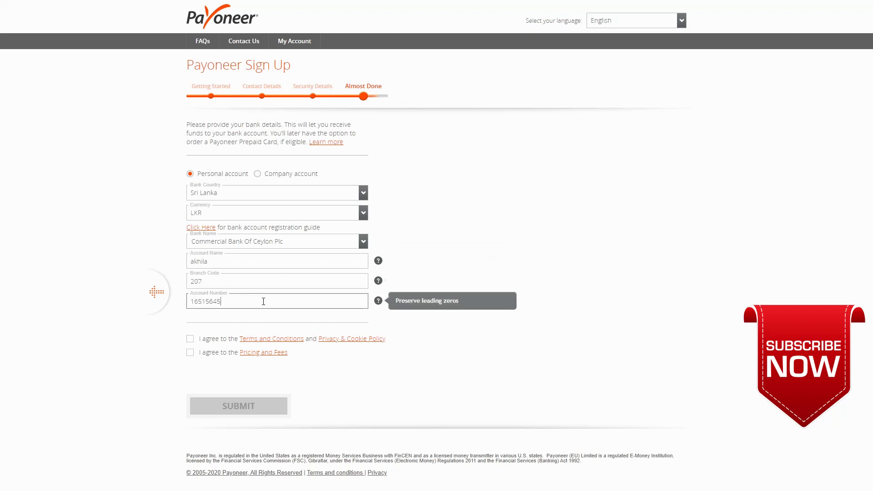
pyautogui.click(190, 338)
pyautogui.click(189, 353)
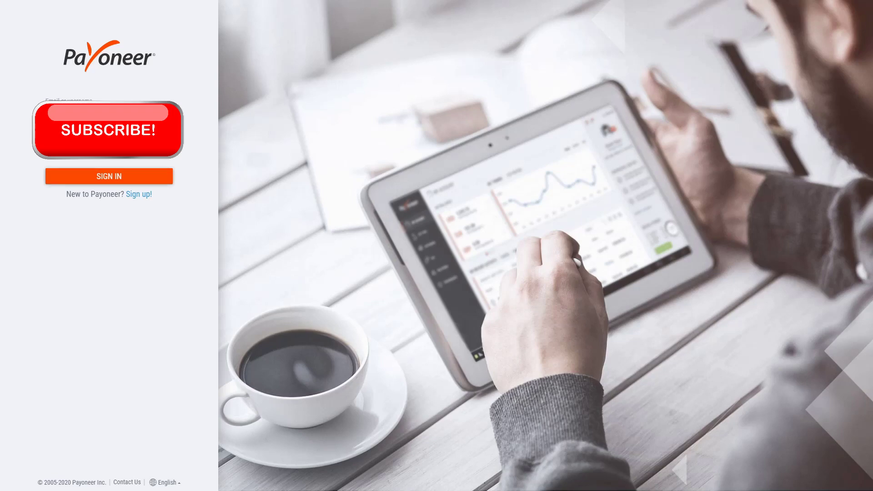
# - Sign in, view all transactions with older ones loaded, then open the receiving accounts overview
pyautogui.click(158, 181)
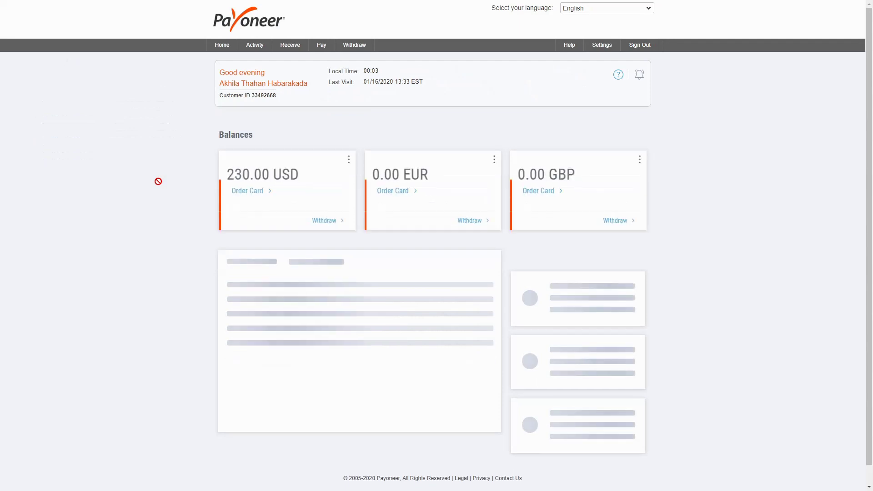
pyautogui.scroll(-3, 483, 138)
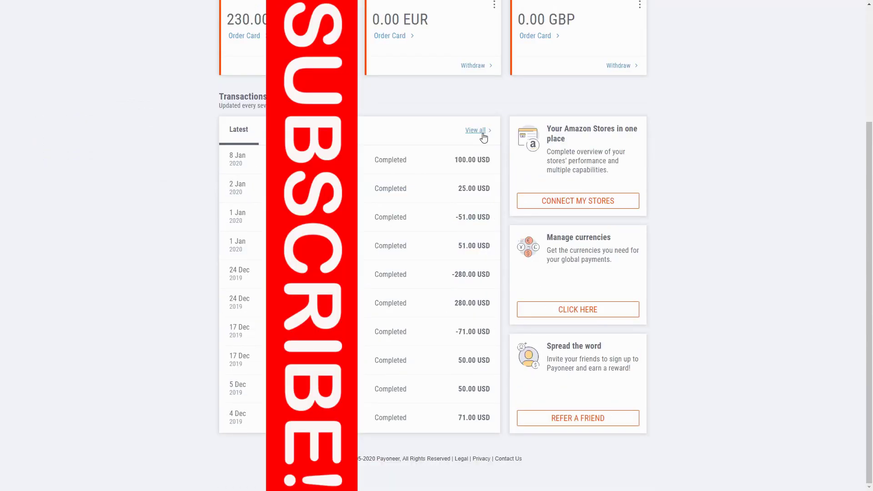
pyautogui.click(482, 133)
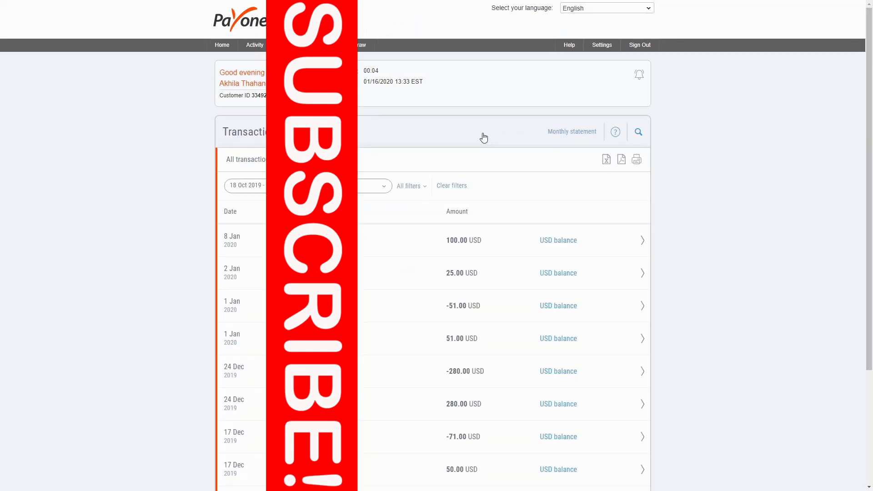
pyautogui.scroll(-1, 484, 137)
pyautogui.scroll(-3, 483, 137)
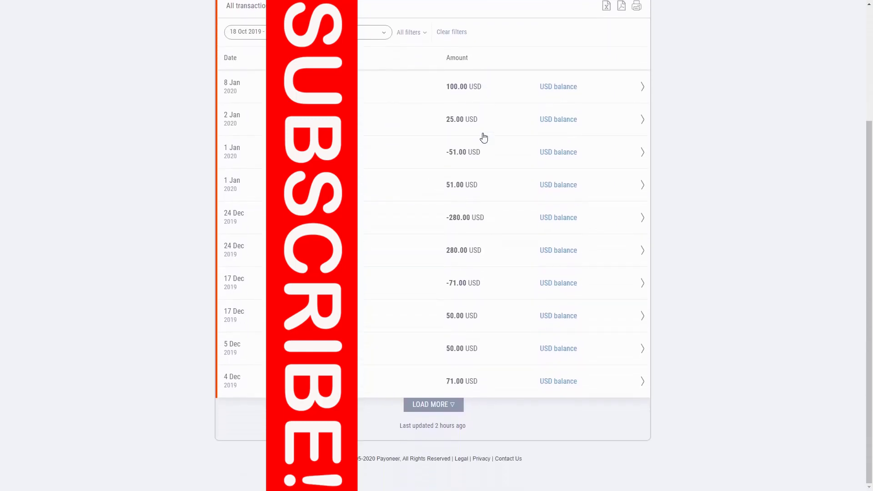
pyautogui.click(457, 406)
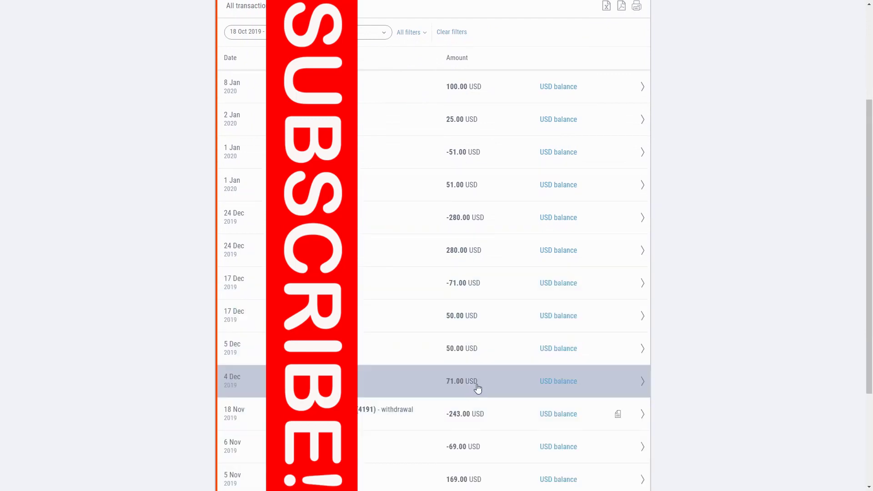
pyautogui.scroll(-3, 480, 389)
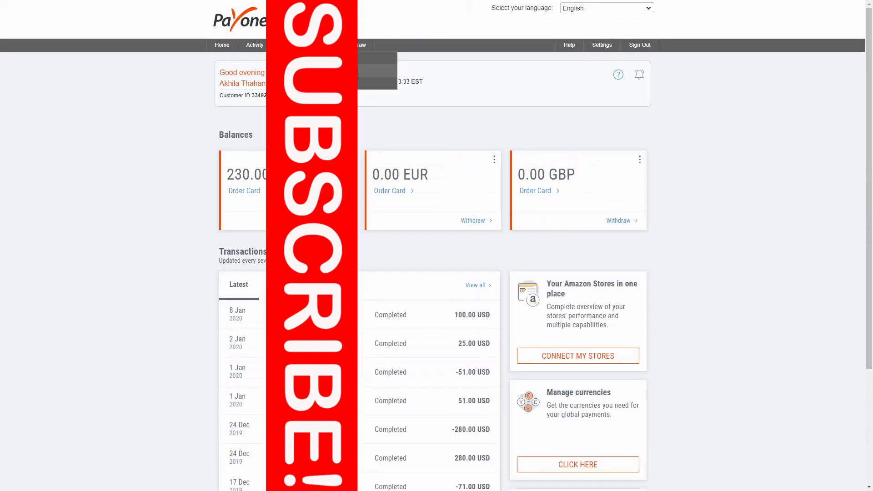
pyautogui.click(351, 73)
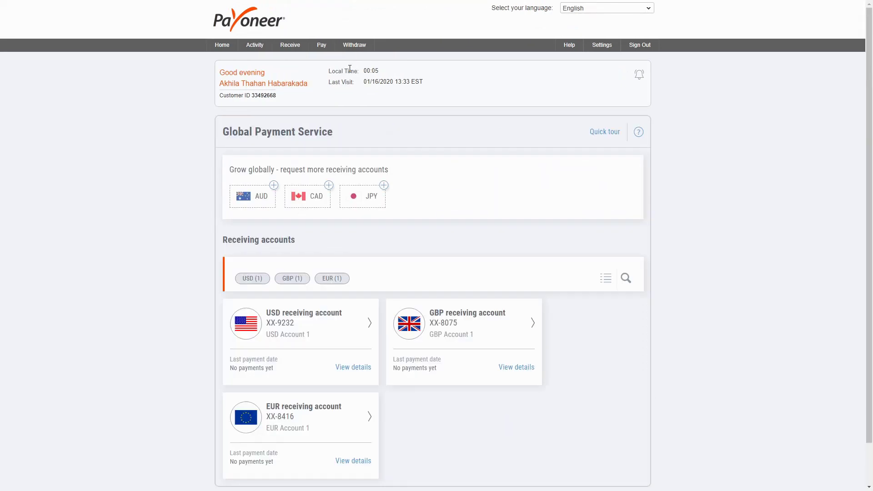
# - Review the AUD receiving-account request form, then view the USD receiving account details
pyautogui.click(273, 186)
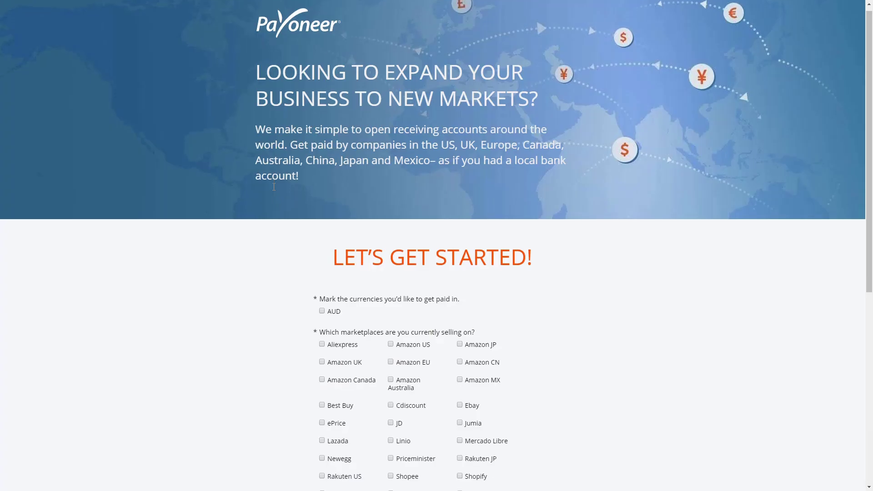
pyautogui.scroll(-2, 274, 186)
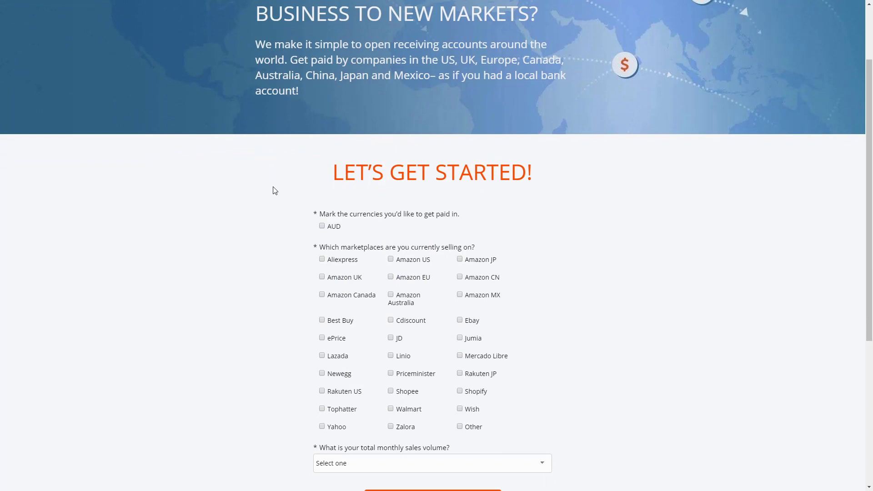
pyautogui.scroll(-3, 274, 189)
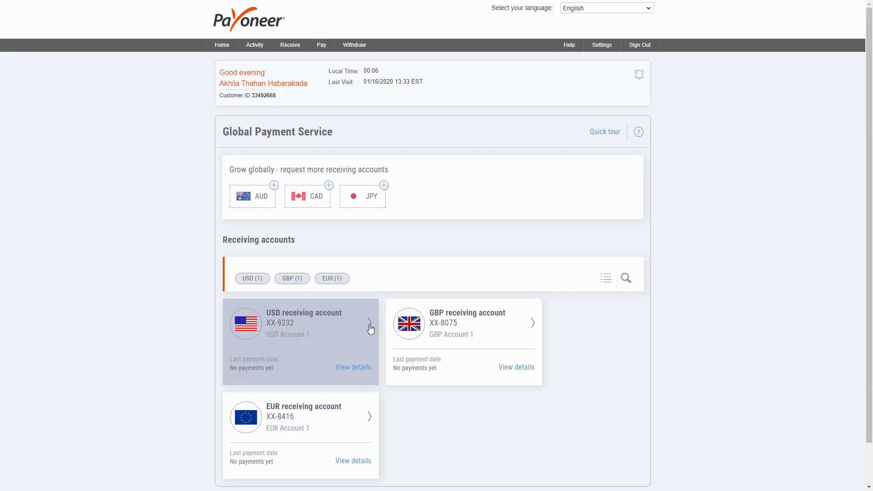
pyautogui.click(357, 372)
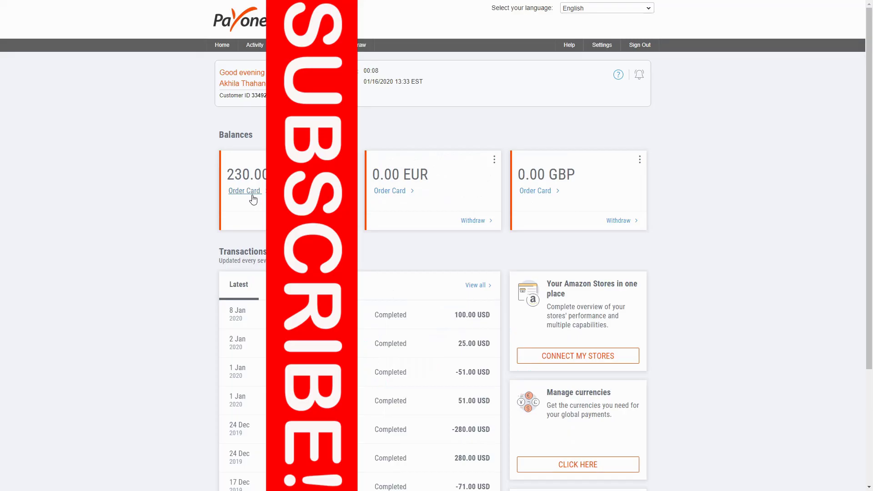
# - Begin a USD prepaid card order and view its Pricing and Fees page
pyautogui.click(245, 191)
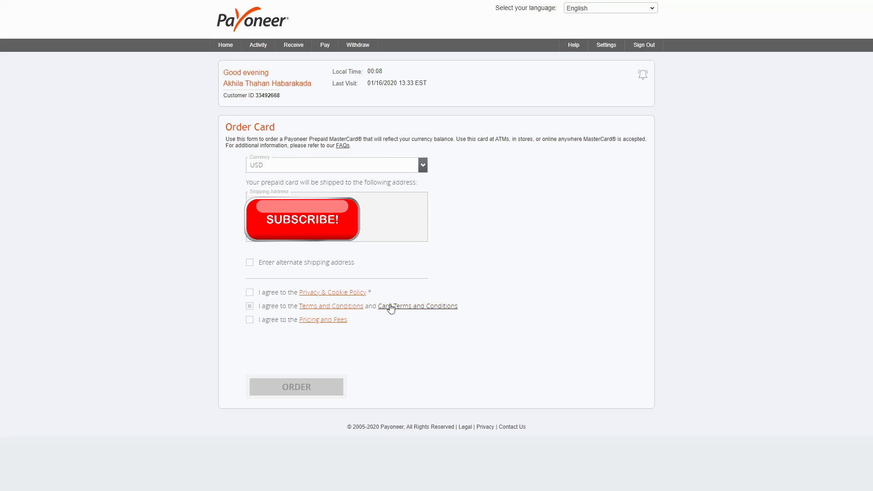
pyautogui.click(329, 322)
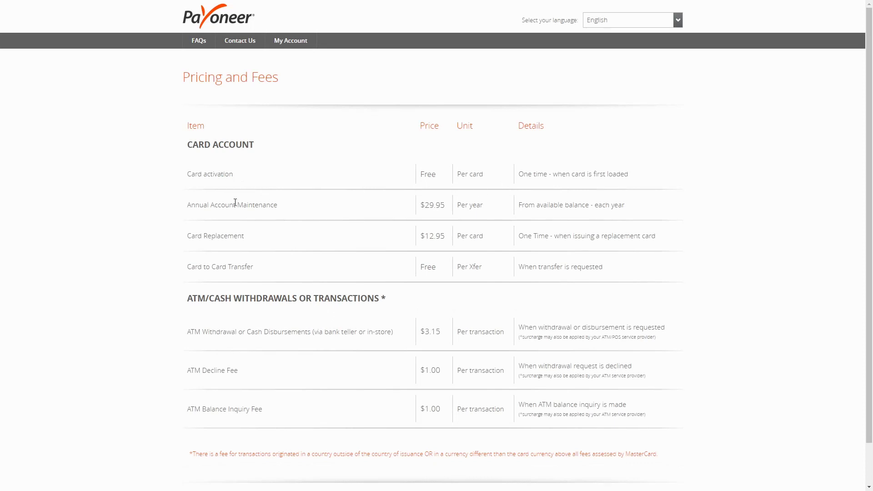
# - Highlight the $29.95 annual maintenance, $12.95 replacement and free card-to-card transfer fees
pyautogui.moveTo(417, 208); pyautogui.dragTo(453, 209)
pyautogui.moveTo(420, 237); pyautogui.dragTo(454, 239)
pyautogui.moveTo(427, 276); pyautogui.dragTo(450, 276)
pyautogui.click(450, 276)
pyautogui.scroll(-1, 449, 275)
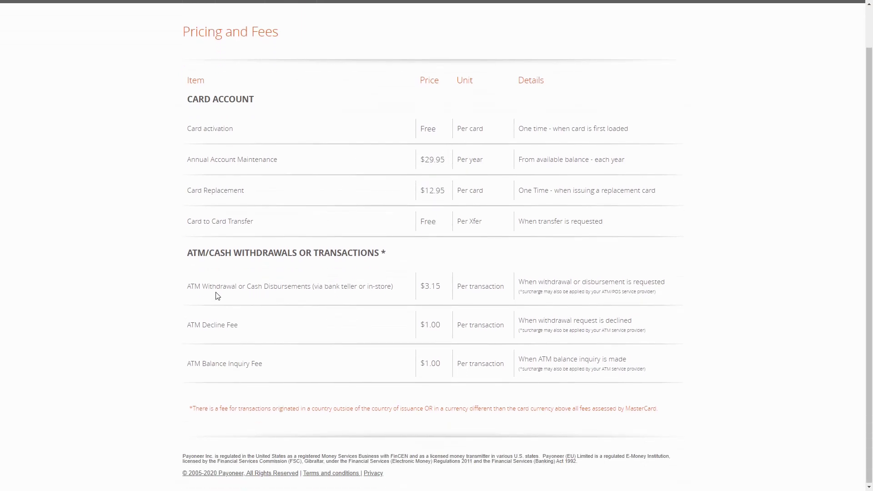
# - Highlight the $3.15 ATM withdrawal, $1.00 decline and $1.00 balance inquiry fees, plus free activation
pyautogui.moveTo(421, 286); pyautogui.dragTo(453, 294)
pyautogui.moveTo(421, 329); pyautogui.dragTo(448, 326)
pyautogui.moveTo(417, 362); pyautogui.dragTo(443, 366)
pyautogui.scroll(1, 453, 266)
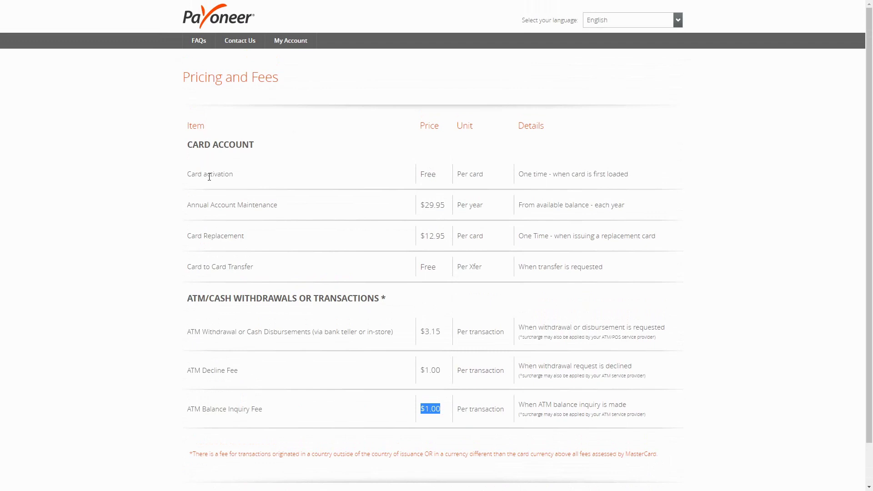
pyautogui.click(418, 175)
pyautogui.moveTo(419, 175); pyautogui.dragTo(437, 176)
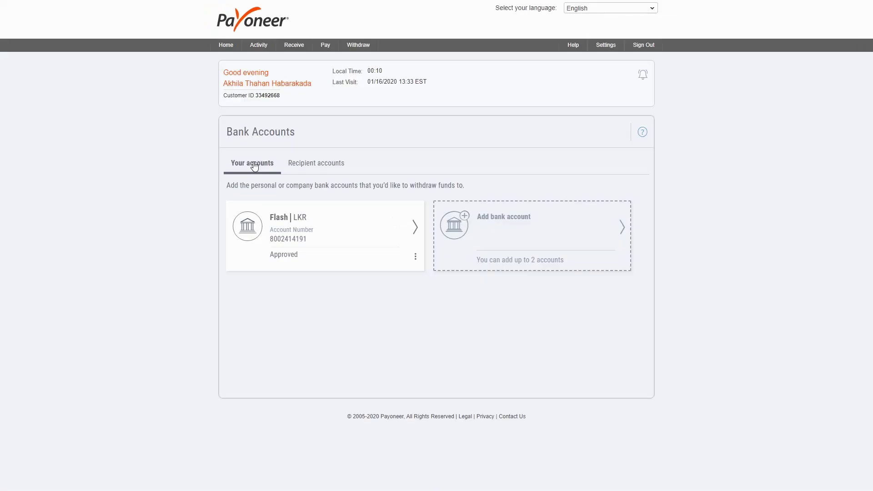
# - View and scroll through the Flash bank account details
pyautogui.click(419, 232)
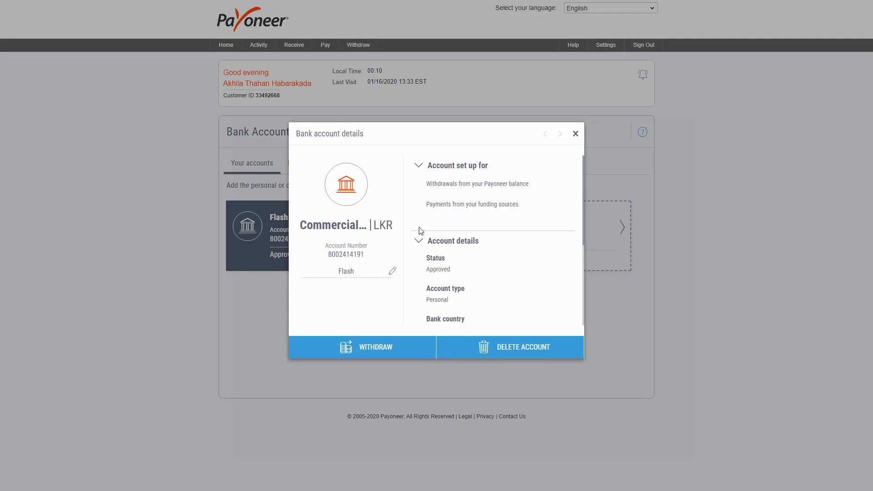
pyautogui.scroll(-4, 420, 231)
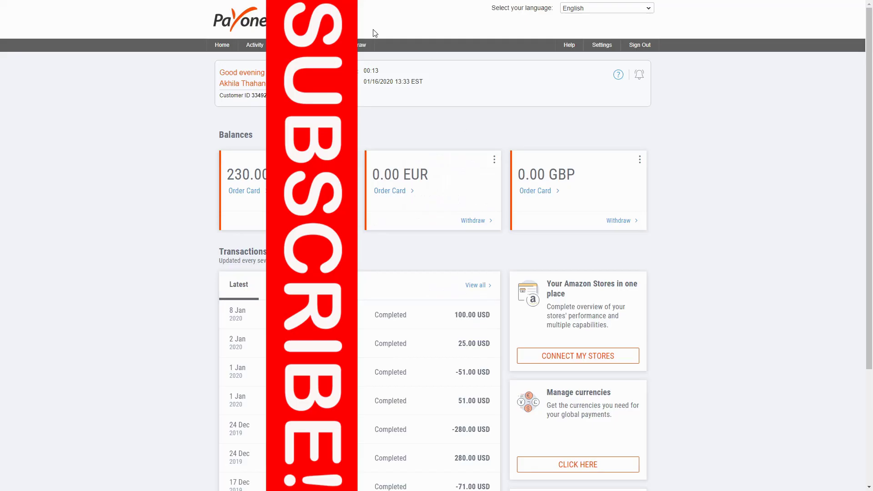
# - Start a withdrawal to bank account from the USD balance to the Flash account
pyautogui.moveTo(360, 45)
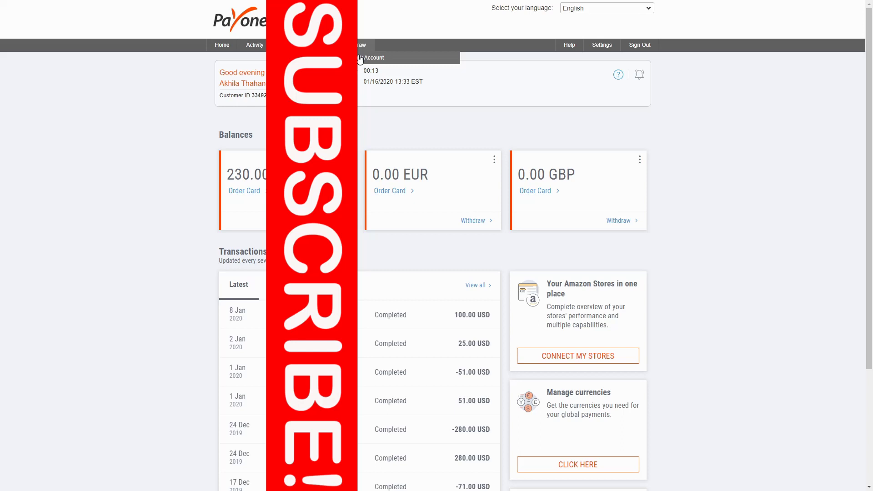
pyautogui.click(359, 58)
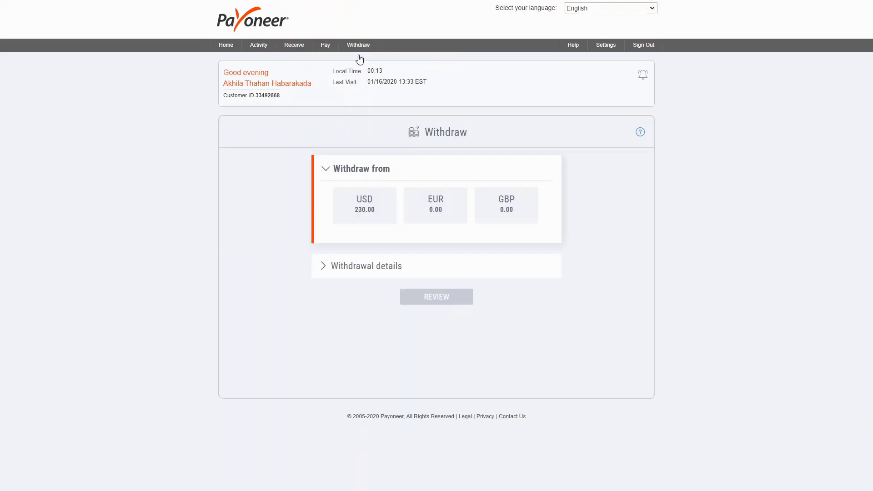
pyautogui.click(372, 222)
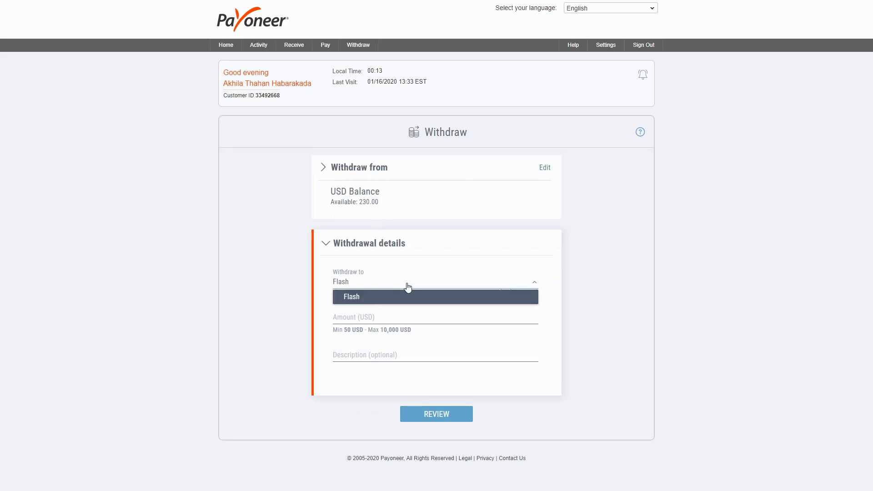
pyautogui.click(411, 297)
# - Enter 226 as the amount with description 'withdrawal' and review the withdrawal
pyautogui.click(404, 318)
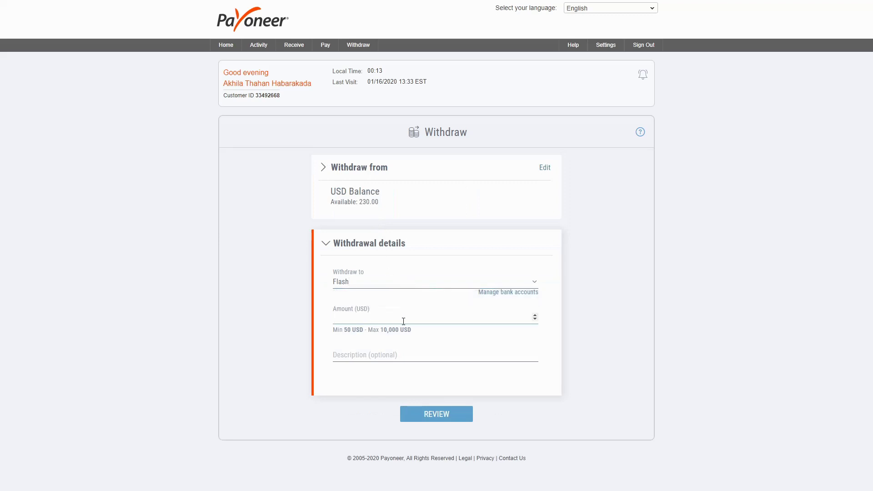
pyautogui.write('226')
pyautogui.click(391, 354)
pyautogui.write('withdrawal')
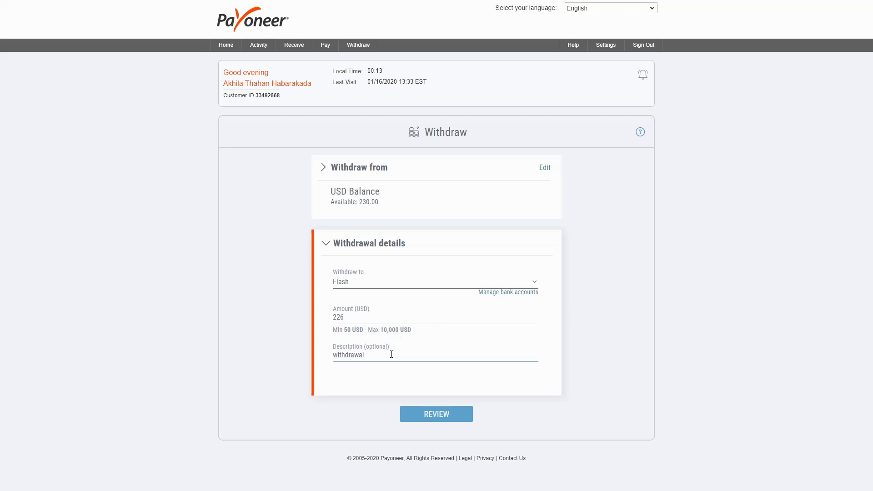
pyautogui.click(417, 417)
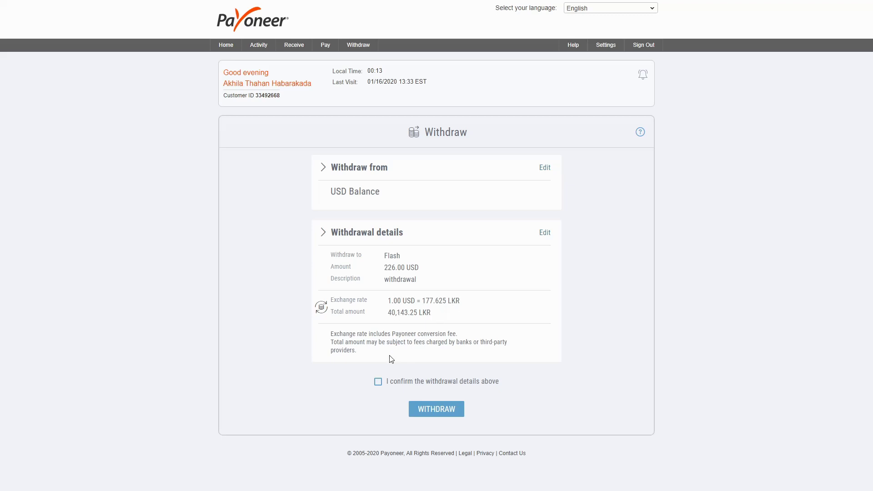
# - Confirm the withdrawal details and submit the 226 USD withdrawal to Commercial Bank Of Ceylon
pyautogui.click(377, 383)
pyautogui.click(445, 412)
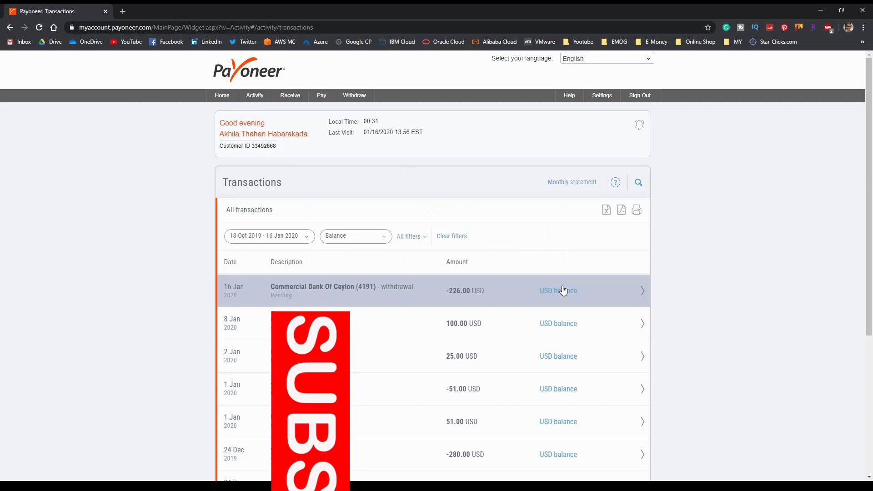
# - Open the pending 16 Jan withdrawal's details and highlight its 40,143.25 LKR transfer amount
pyautogui.click(563, 290)
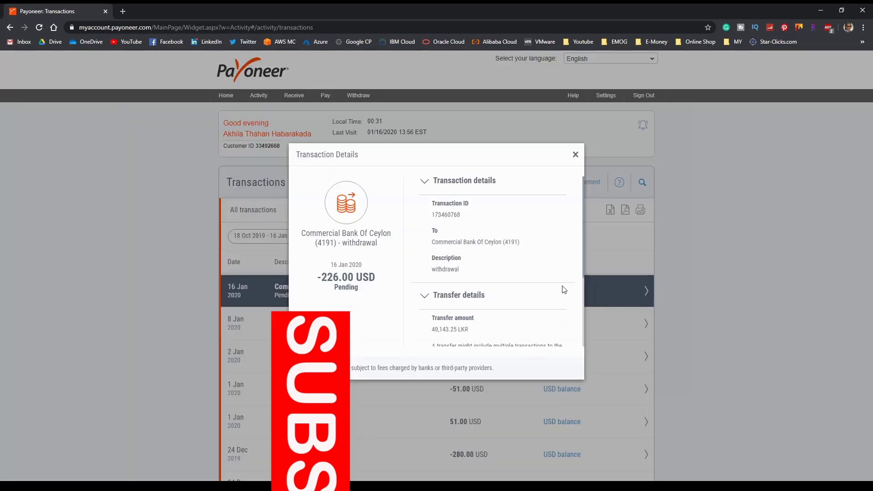
pyautogui.scroll(-3, 563, 290)
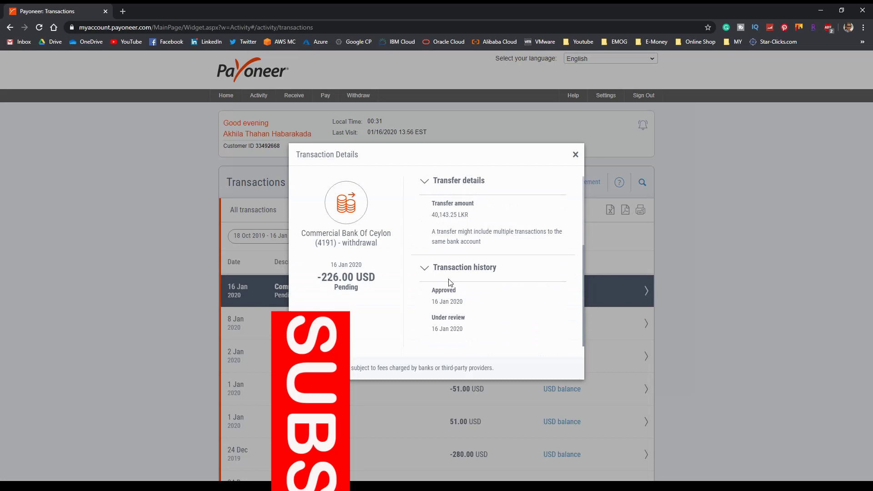
pyautogui.scroll(2, 453, 328)
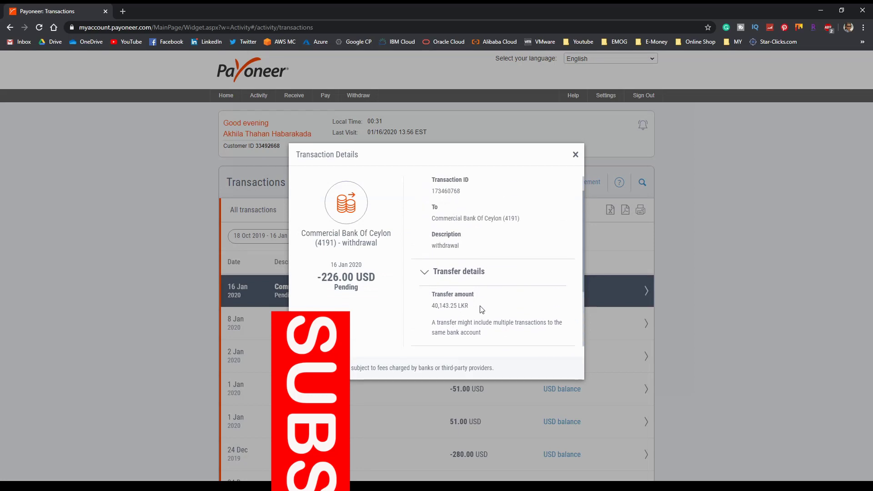
pyautogui.moveTo(468, 306); pyautogui.dragTo(406, 308)
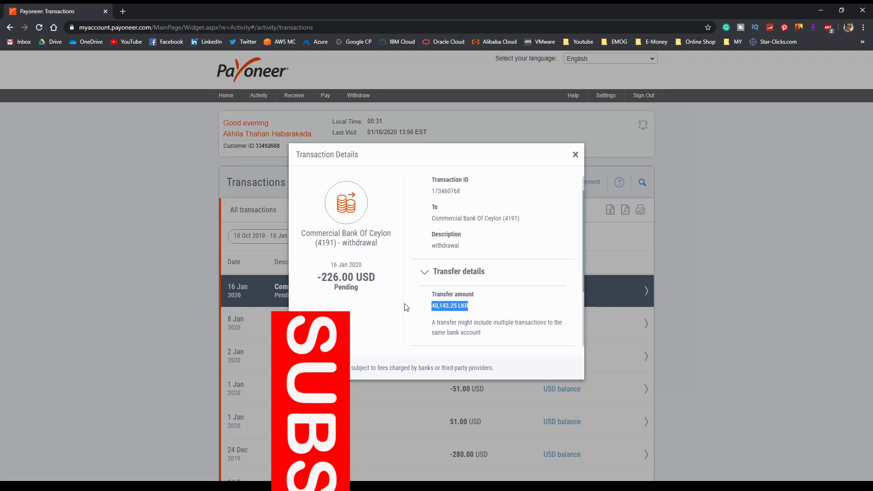